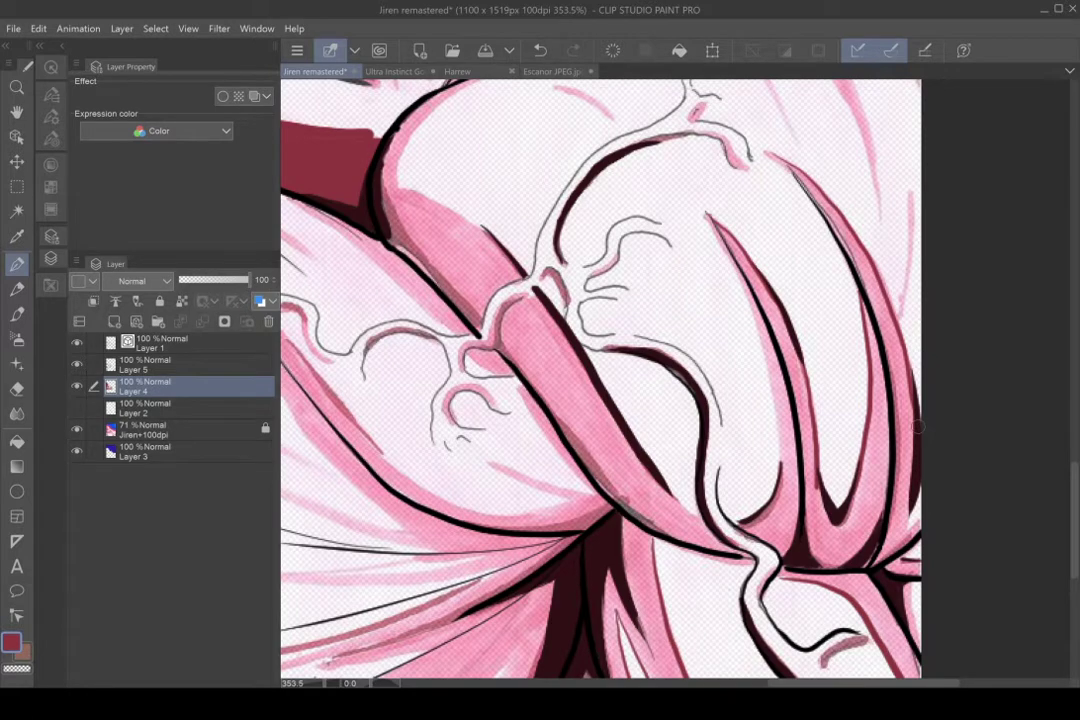
# Outline the shadow edges of the upper shoulder's muscle creases and the shadow behind it in dark red with the G-pen on Layer 4
pyautogui.moveTo(918, 427); pyautogui.dragTo(1036, 517)
pyautogui.moveTo(871, 84); pyautogui.dragTo(681, 160)
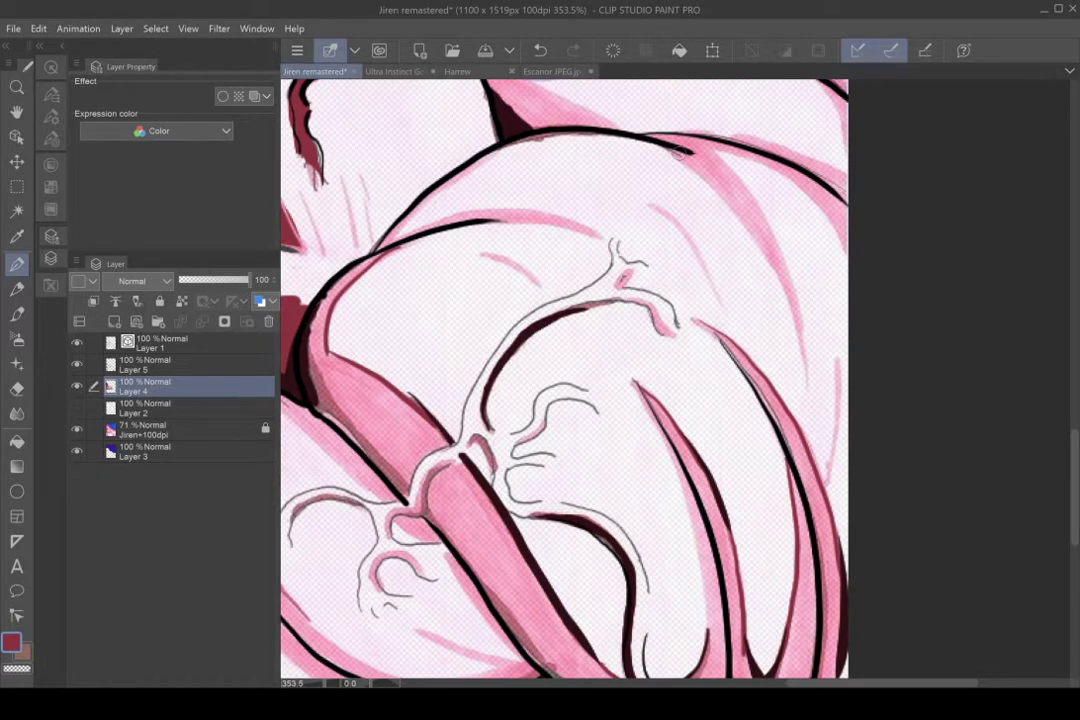
pyautogui.hotkey('ctrl', 'z')
pyautogui.moveTo(693, 167); pyautogui.dragTo(802, 377)
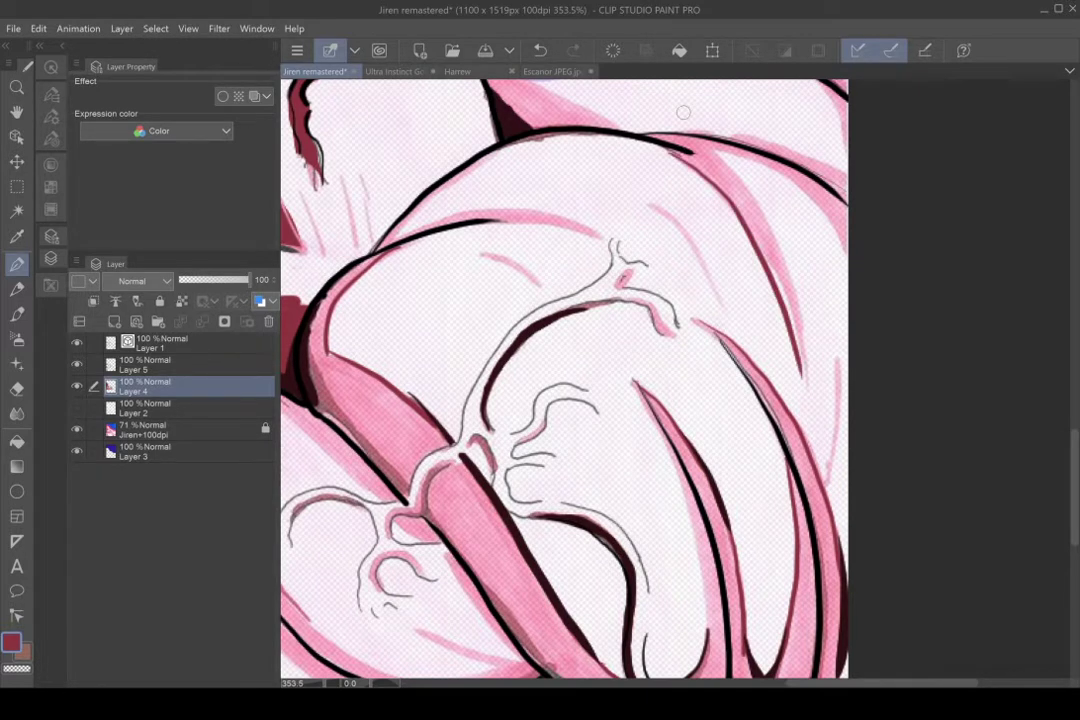
pyautogui.hotkey('ctrl', 'z')
pyautogui.hotkey('ctrl', 'y')
pyautogui.moveTo(722, 152)
pyautogui.mouseDown()
pyautogui.moveTo(750, 197)
pyautogui.moveTo(731, 163)
pyautogui.moveTo(830, 232)
pyautogui.moveTo(853, 262)
pyautogui.mouseUp()
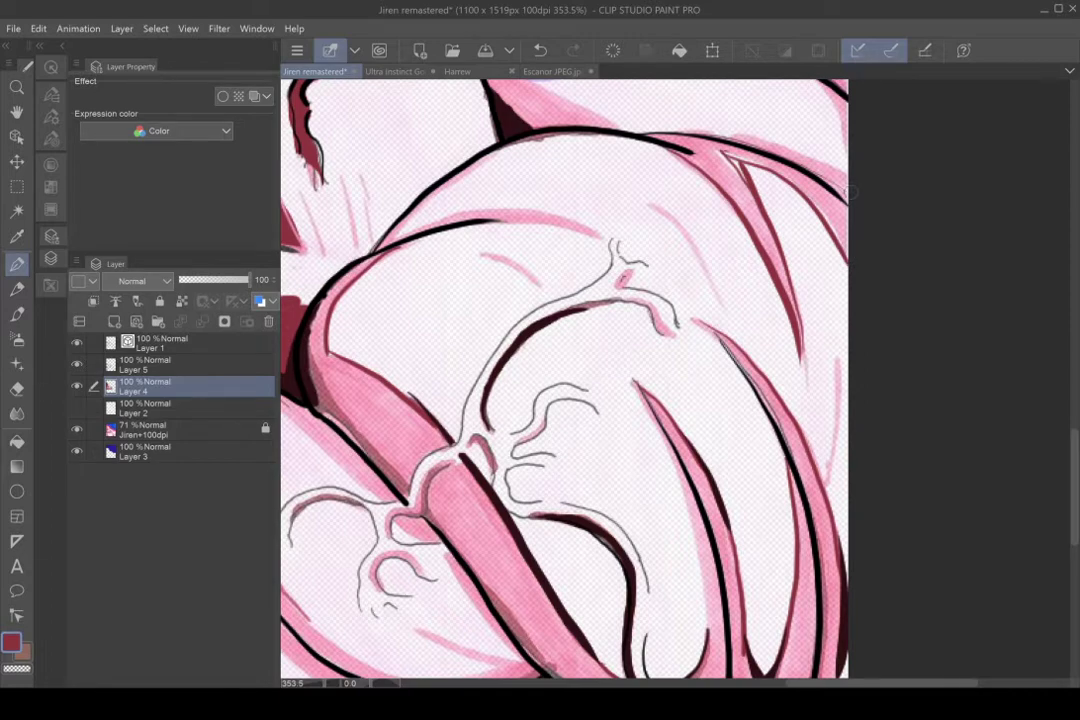
pyautogui.scroll(-3, 850, 192)
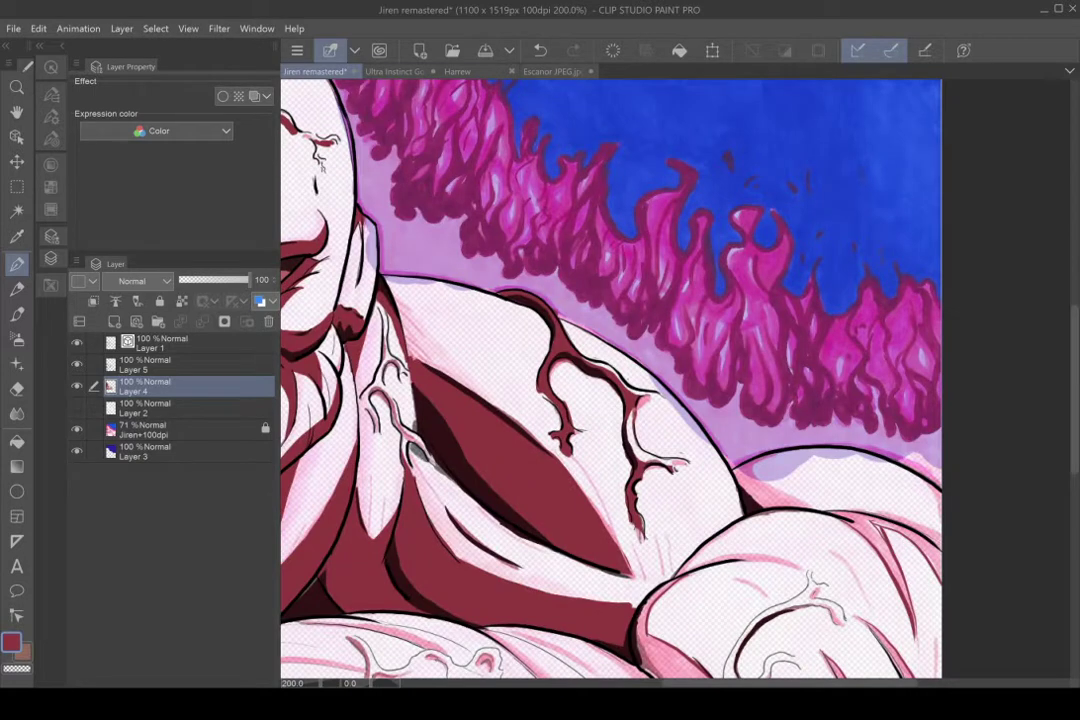
pyautogui.moveTo(736, 469); pyautogui.dragTo(808, 504)
# Outline the fold shadows beneath the partly cropped pectoral and along the chest's center crease in dark red
pyautogui.moveTo(700, 470); pyautogui.dragTo(829, 198)
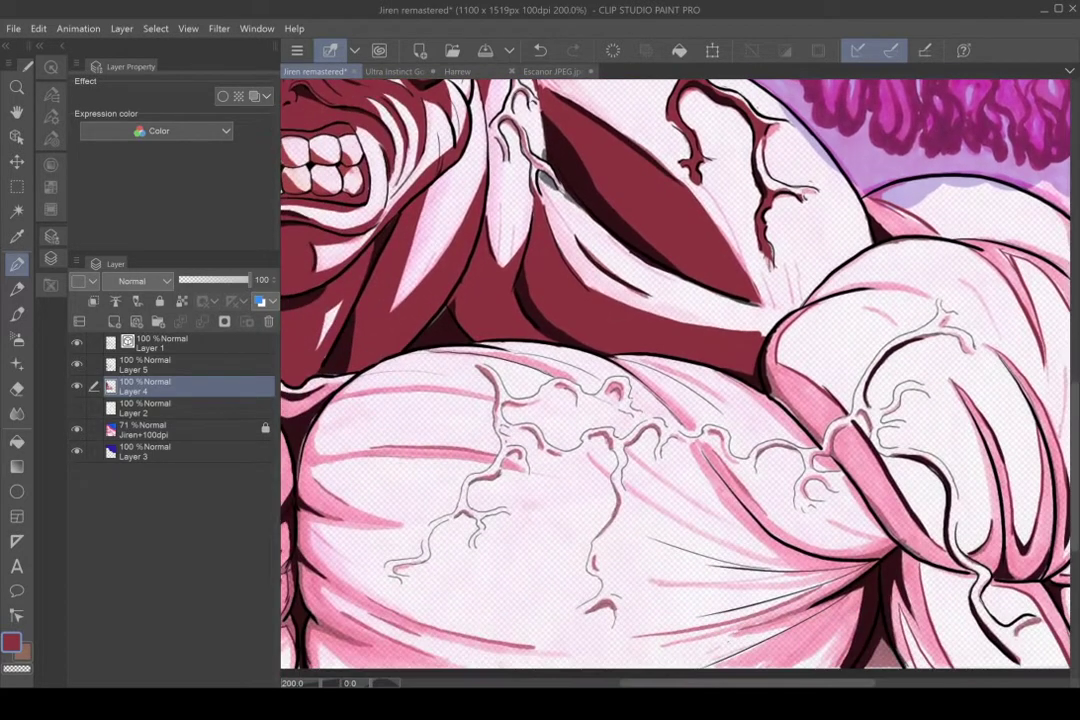
pyautogui.scroll(-2, 675, 370)
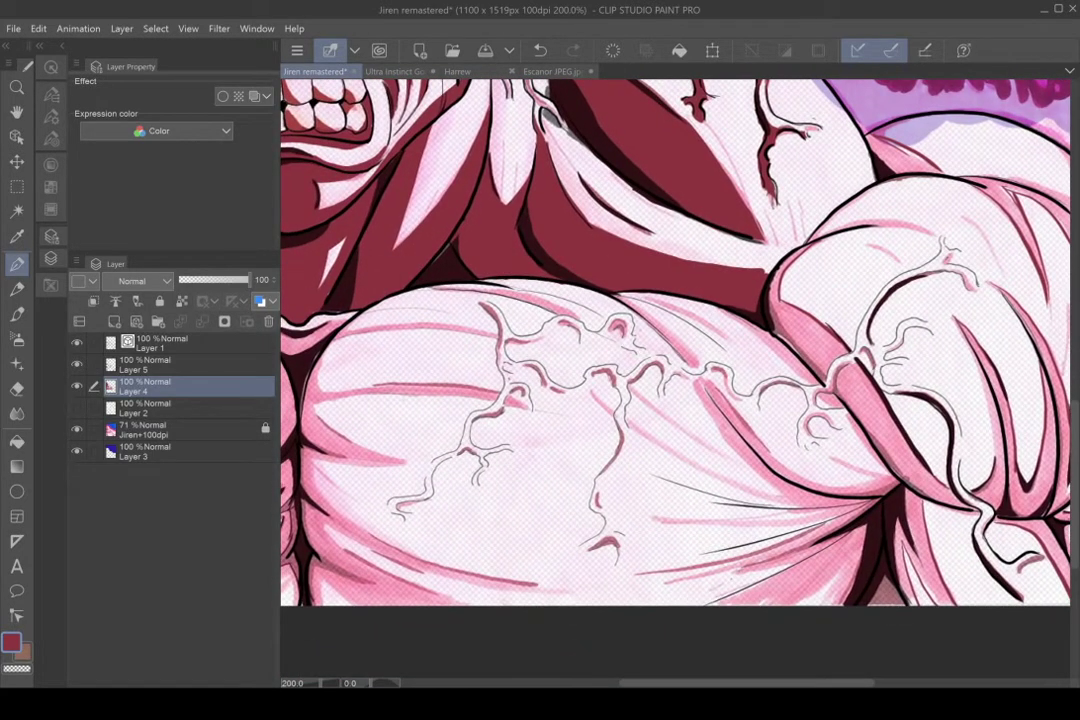
pyautogui.moveTo(560, 350); pyautogui.dragTo(830, 426)
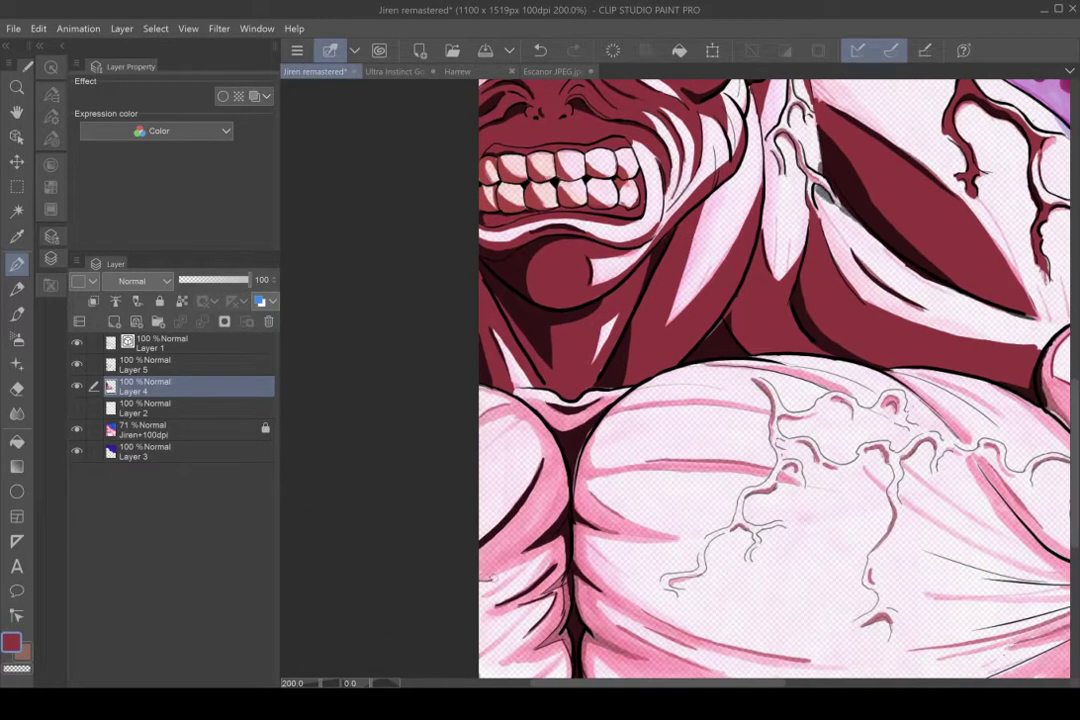
pyautogui.click(540, 50)
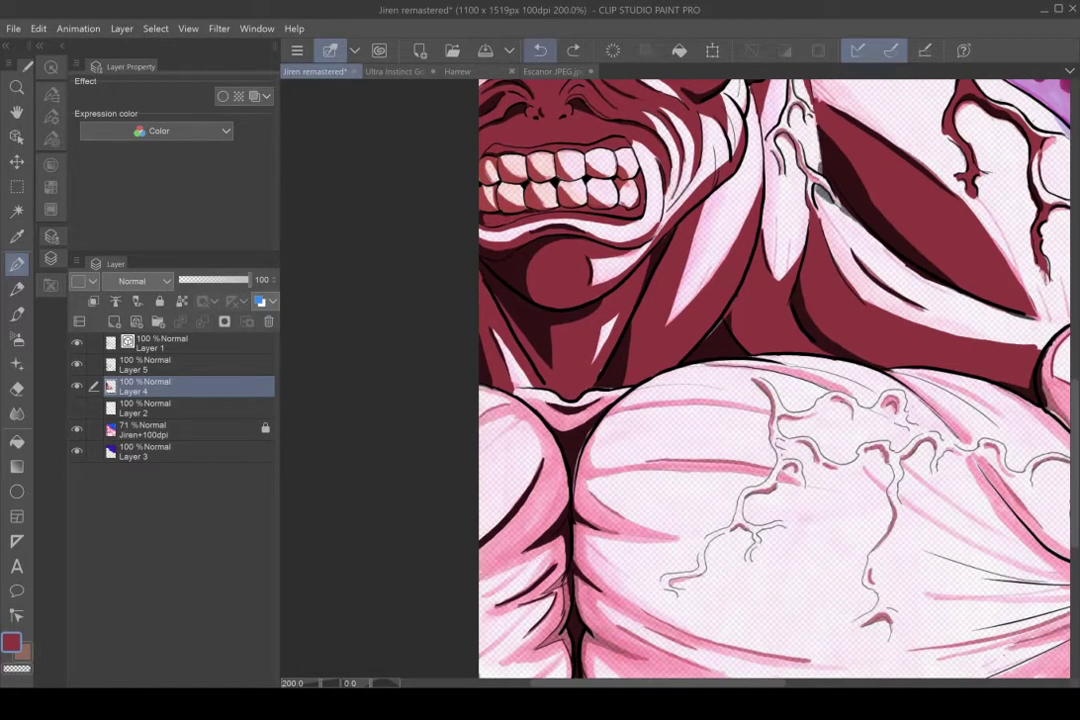
pyautogui.moveTo(670, 580); pyautogui.dragTo(725, 340)
pyautogui.moveTo(538, 439); pyautogui.dragTo(493, 549)
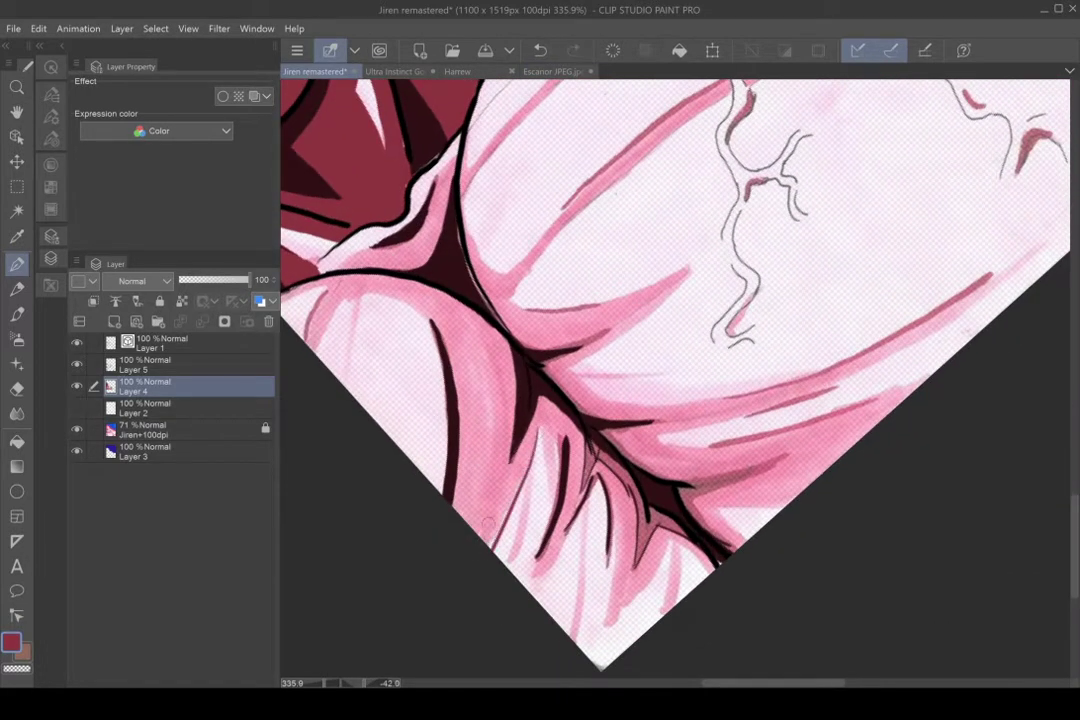
pyautogui.moveTo(541, 437)
pyautogui.mouseDown()
pyautogui.moveTo(528, 588)
pyautogui.moveTo(590, 503)
pyautogui.moveTo(597, 642)
pyautogui.moveTo(668, 542)
pyautogui.moveTo(662, 615)
pyautogui.moveTo(694, 555)
pyautogui.moveTo(716, 577)
pyautogui.moveTo(708, 588)
pyautogui.moveTo(691, 571)
pyautogui.mouseUp()
pyautogui.scroll(-3, 558, 398)
pyautogui.moveTo(668, 330); pyautogui.dragTo(678, 442)
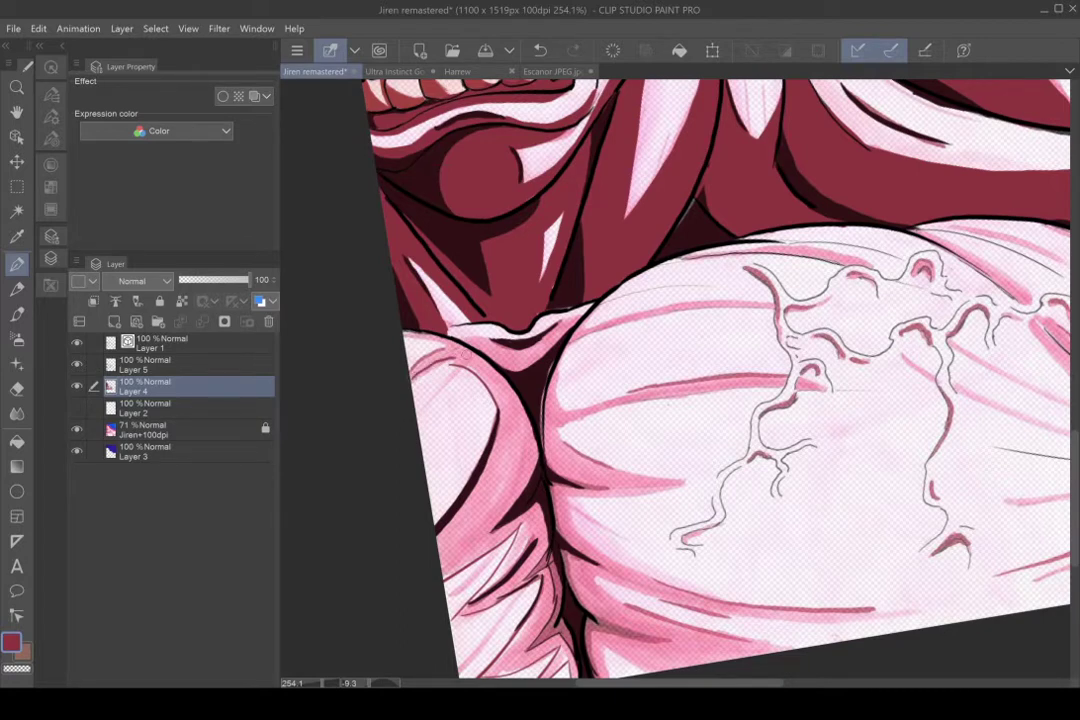
# Undo the last stroke and draw the dark red shadow contour along the upper edge of the partly cropped pectoral
pyautogui.click(541, 50)
pyautogui.scroll(8, 476, 419)
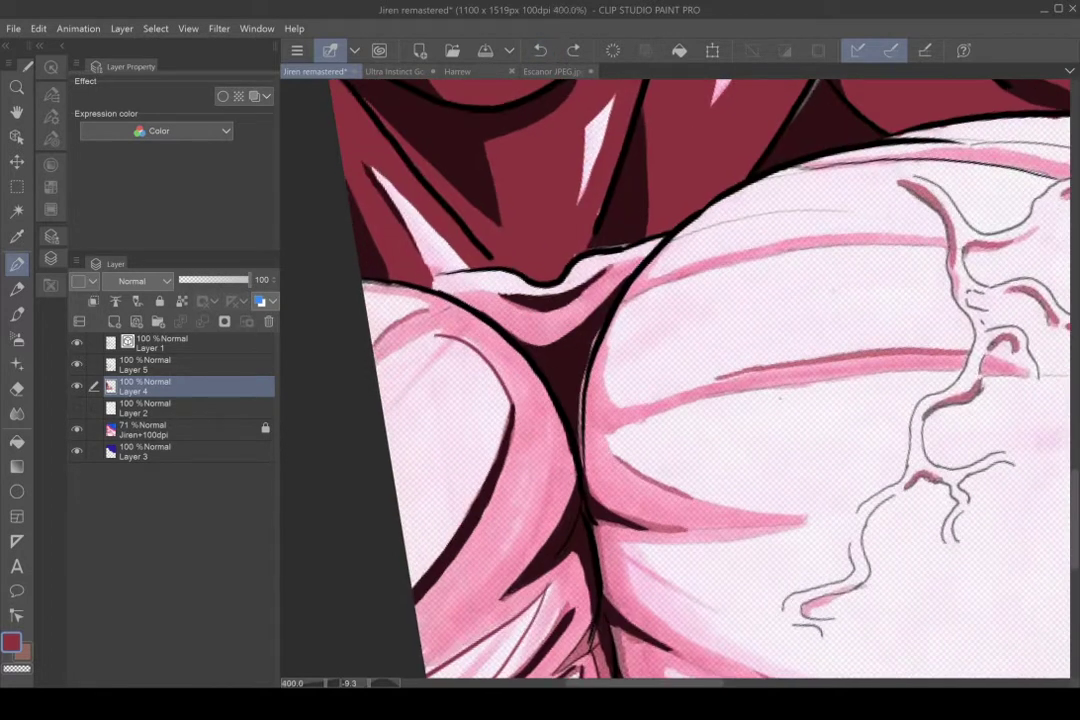
pyautogui.moveTo(891, 391); pyautogui.dragTo(914, 210)
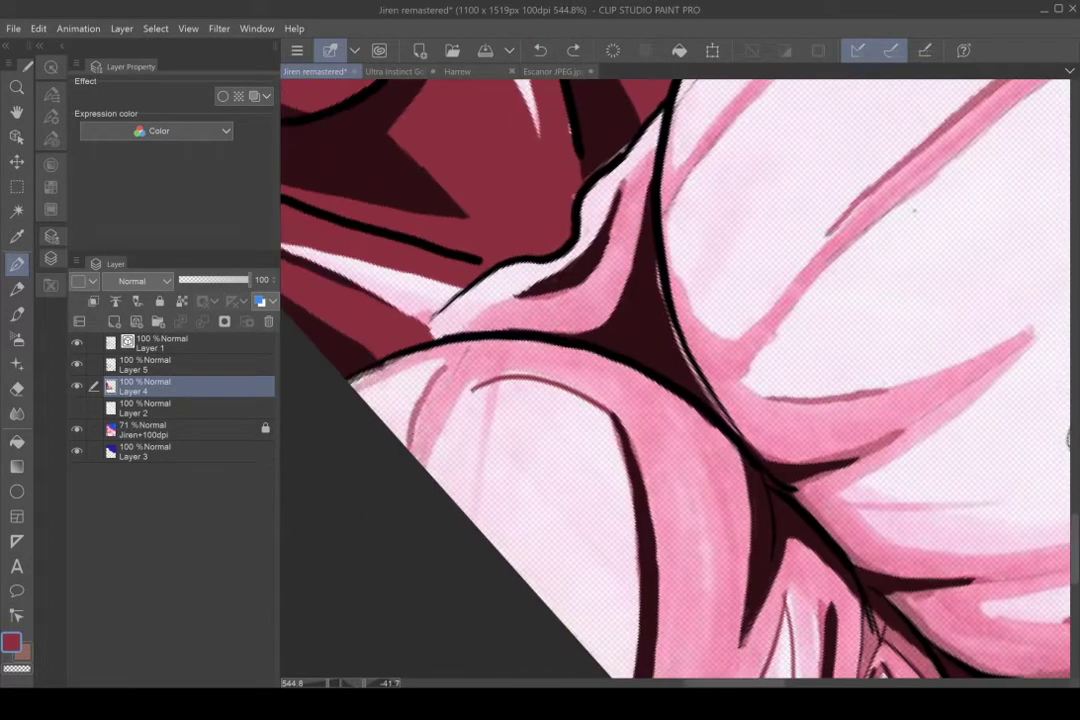
pyautogui.scroll(-1, 510, 361)
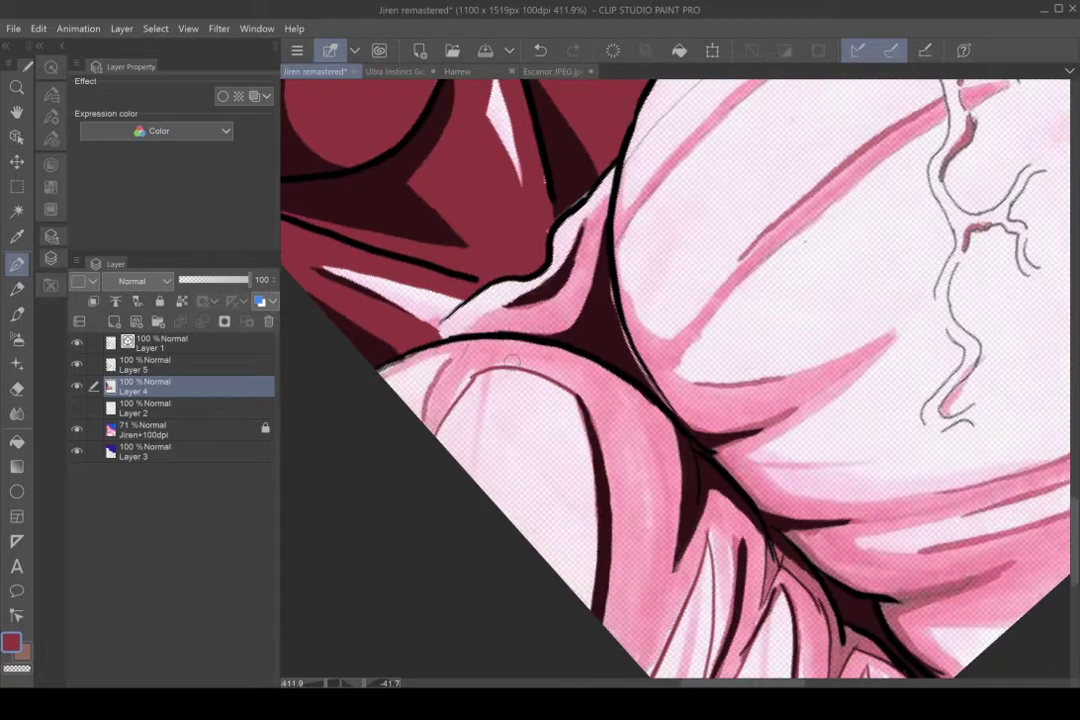
pyautogui.scroll(-1, 510, 361)
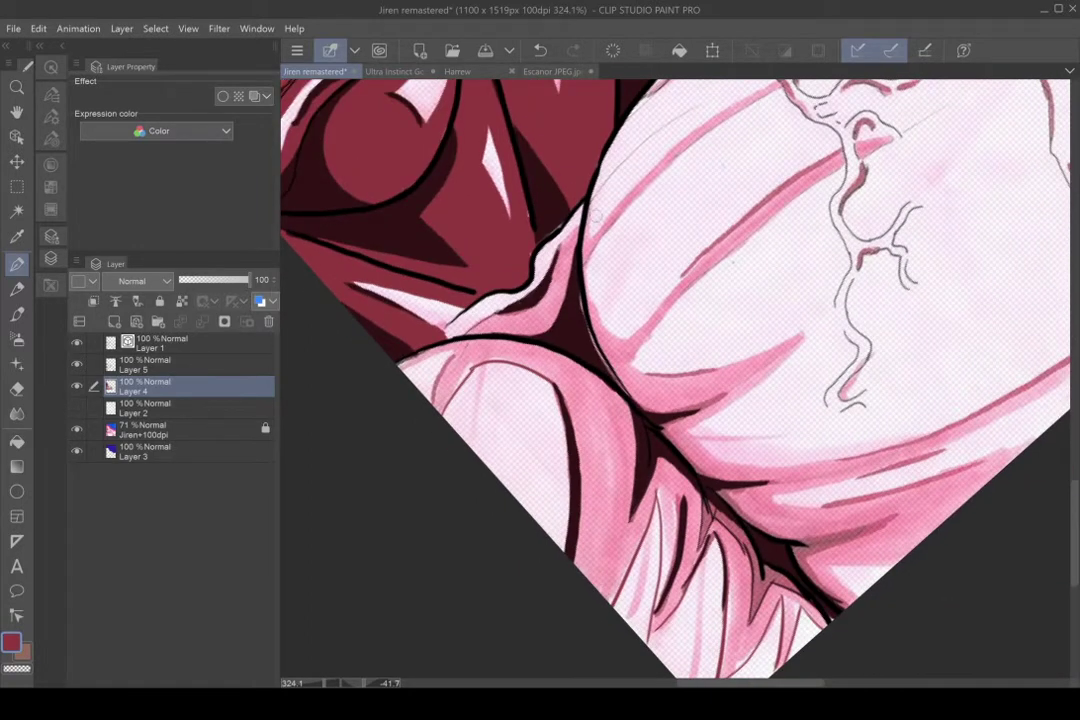
pyautogui.moveTo(556, 246)
pyautogui.mouseDown()
pyautogui.moveTo(587, 219)
pyautogui.moveTo(555, 266)
pyautogui.mouseUp()
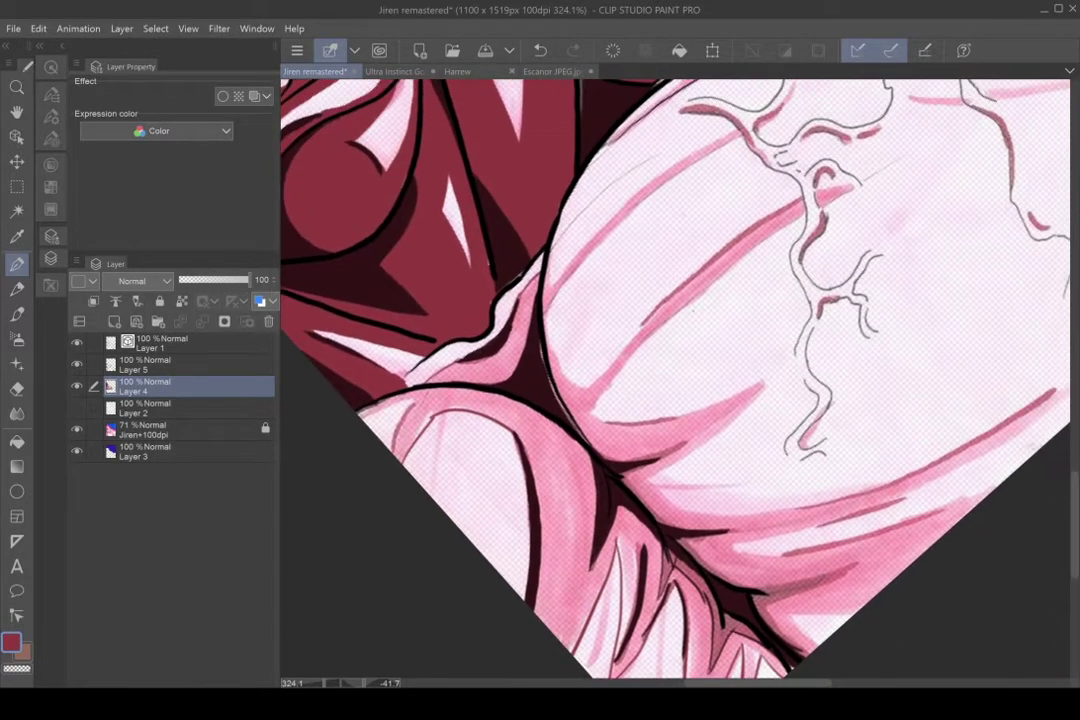
# Draw dark red edge lines along the shadow folds on the lower inner part of the large pectoral
pyautogui.moveTo(693, 311); pyautogui.dragTo(650, 383)
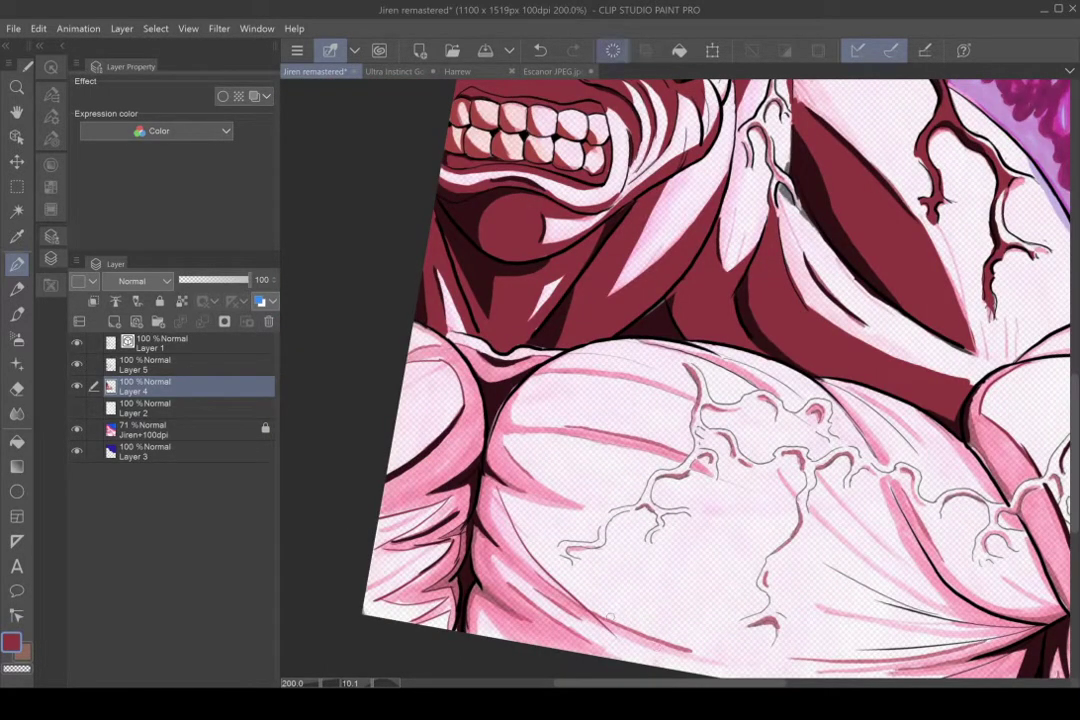
pyautogui.hotkey('ctrl', 'z')
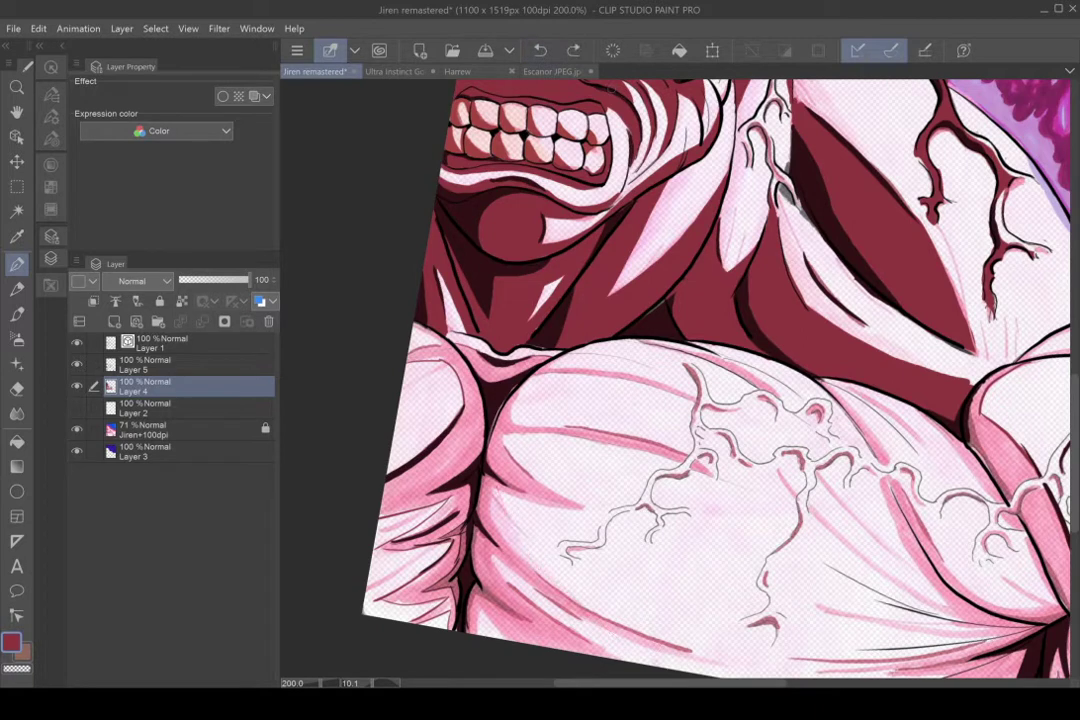
pyautogui.moveTo(498, 491); pyautogui.dragTo(675, 648)
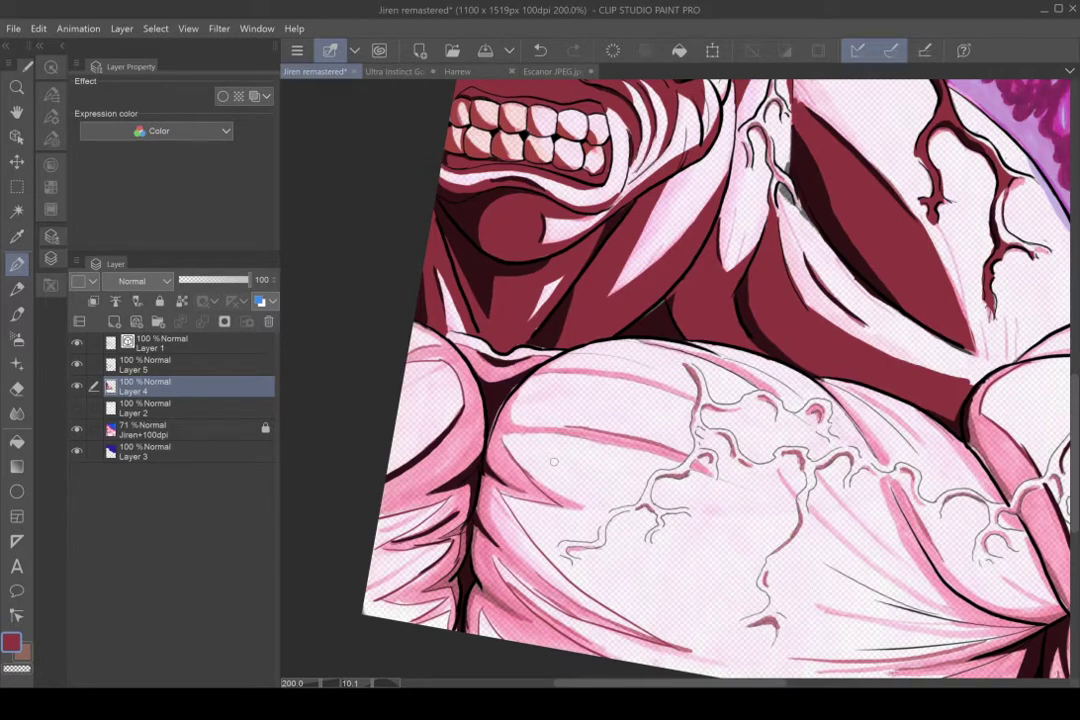
pyautogui.scroll(-3, 553, 461)
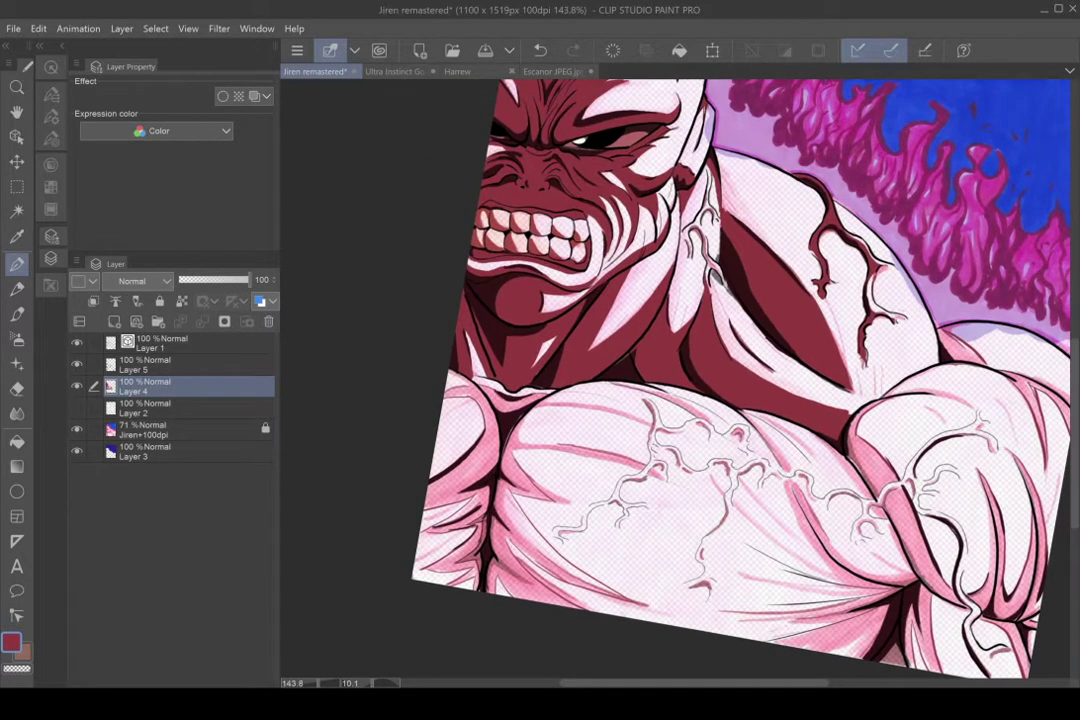
pyautogui.press('-')
pyautogui.moveTo(700, 317); pyautogui.dragTo(619, 363)
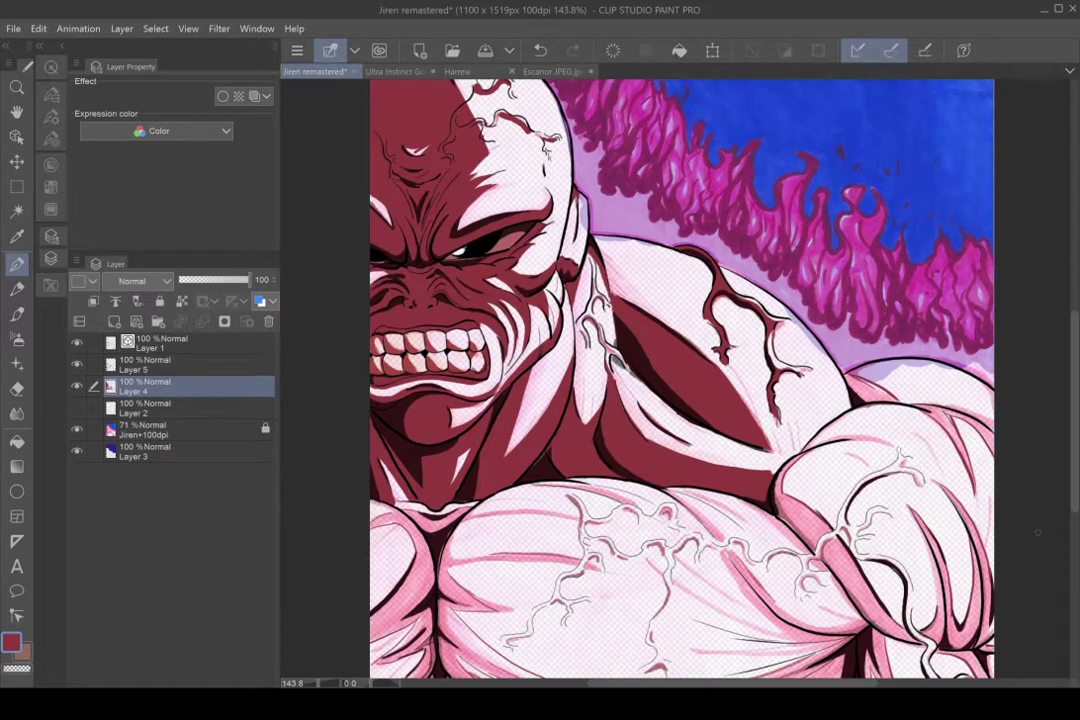
# Set the G-pen brush size to 50 and fill the diagonal shadow band between chest and shoulder with dark red
pyautogui.click(50, 116)
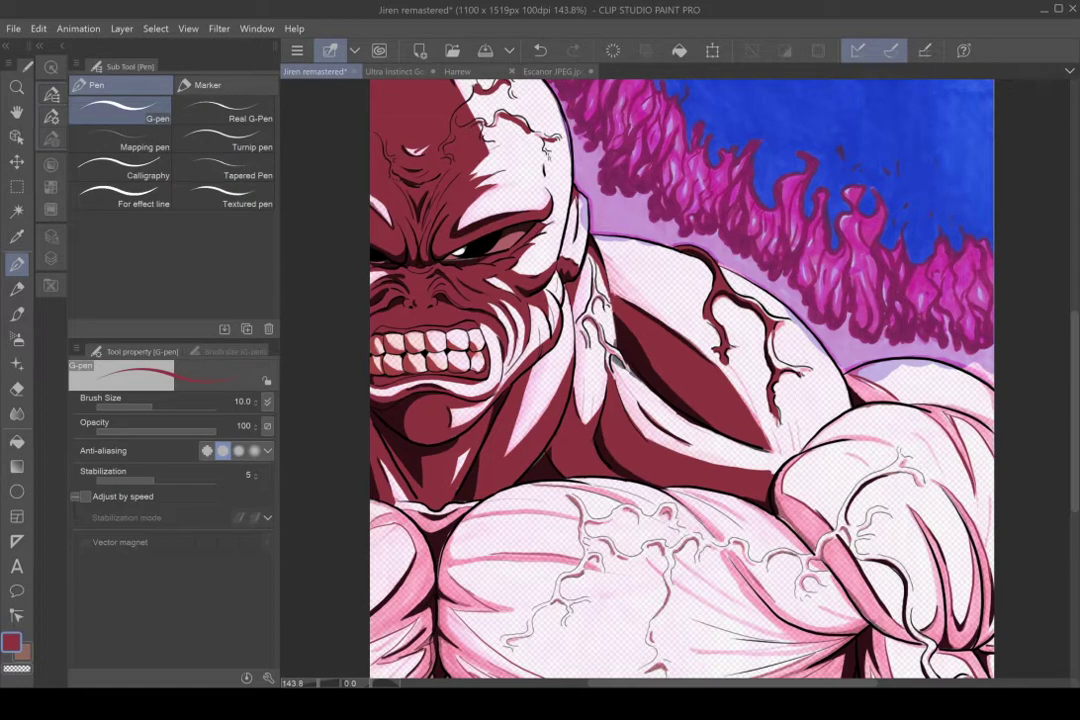
pyautogui.click(234, 352)
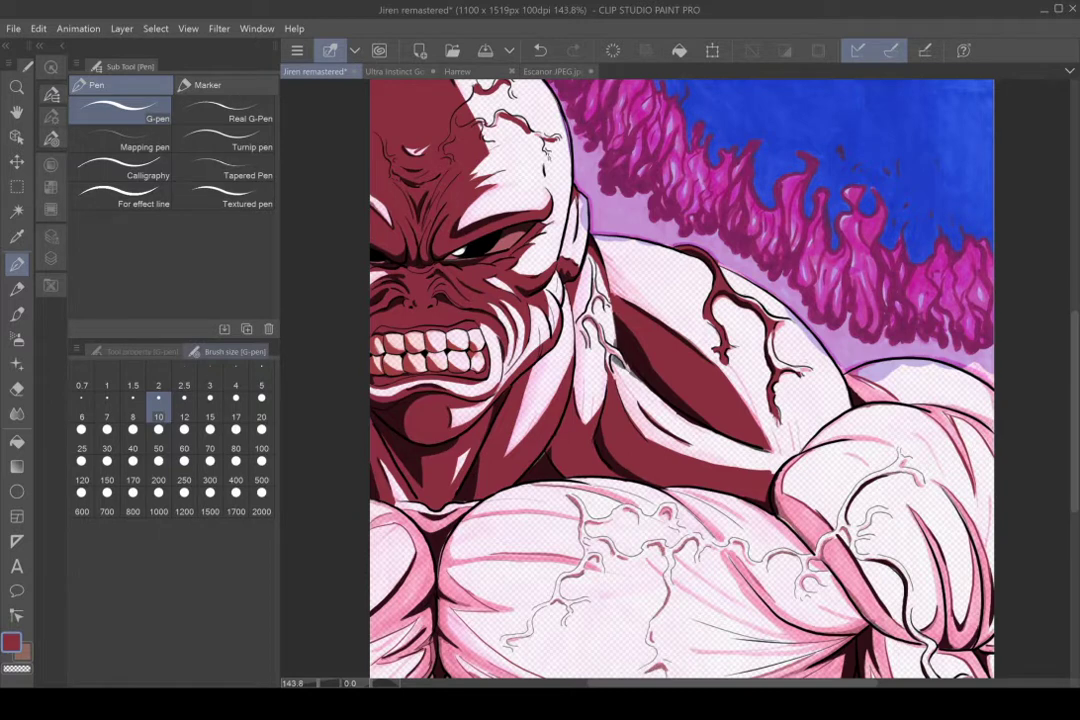
pyautogui.click(158, 437)
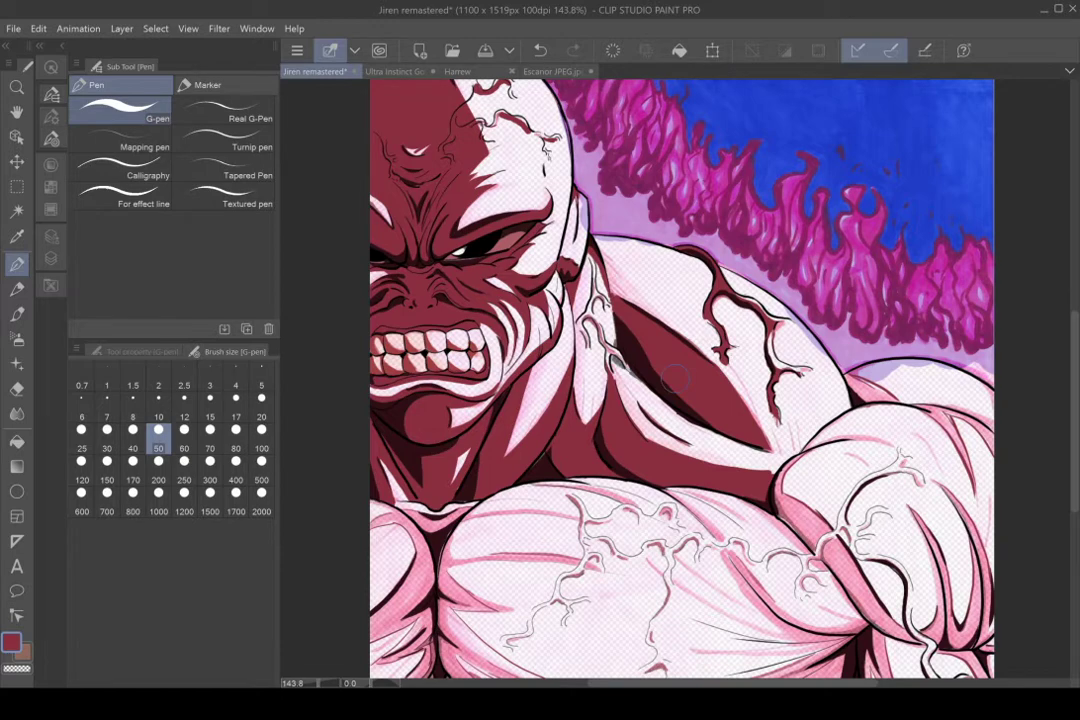
pyautogui.moveTo(675, 378); pyautogui.dragTo(550, 268)
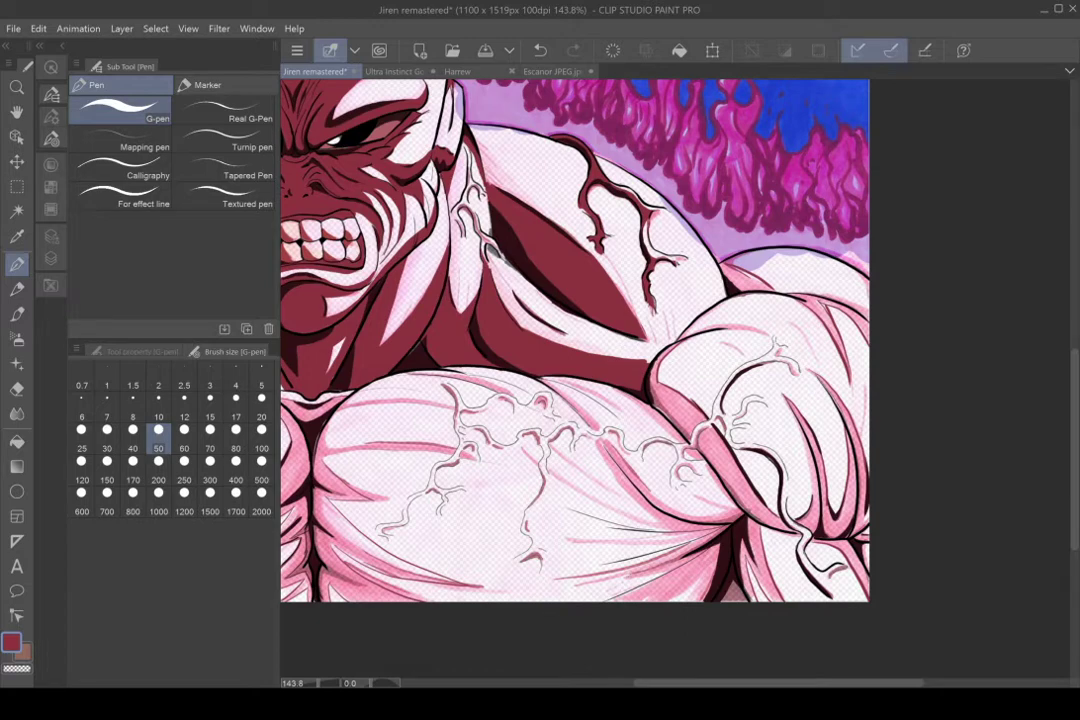
pyautogui.moveTo(640, 340); pyautogui.dragTo(530, 394)
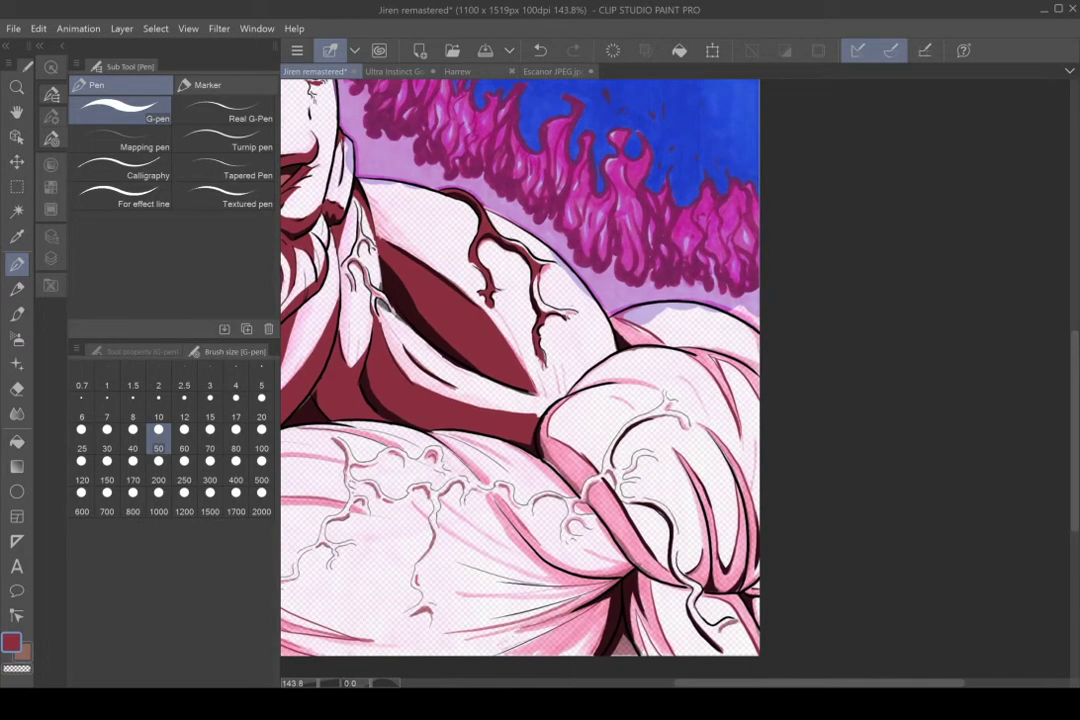
pyautogui.scroll(4, 520, 450)
pyautogui.moveTo(660, 420); pyautogui.dragTo(494, 260)
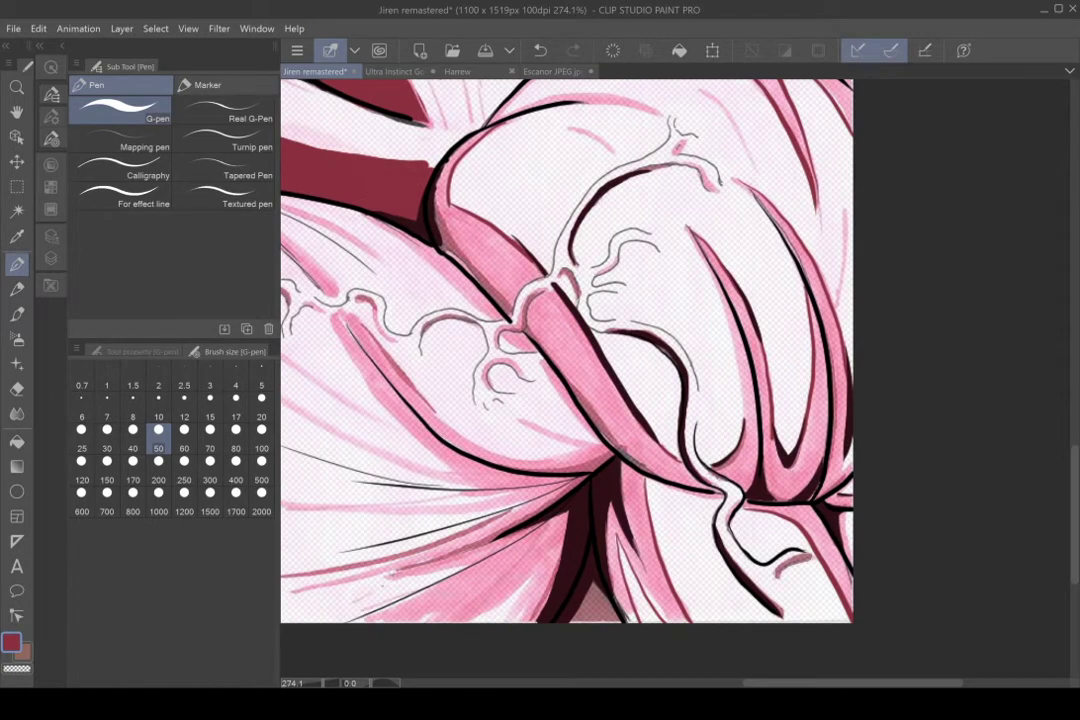
pyautogui.moveTo(543, 305)
pyautogui.mouseDown()
pyautogui.moveTo(548, 335)
pyautogui.moveTo(557, 325)
pyautogui.moveTo(612, 410)
pyautogui.mouseUp()
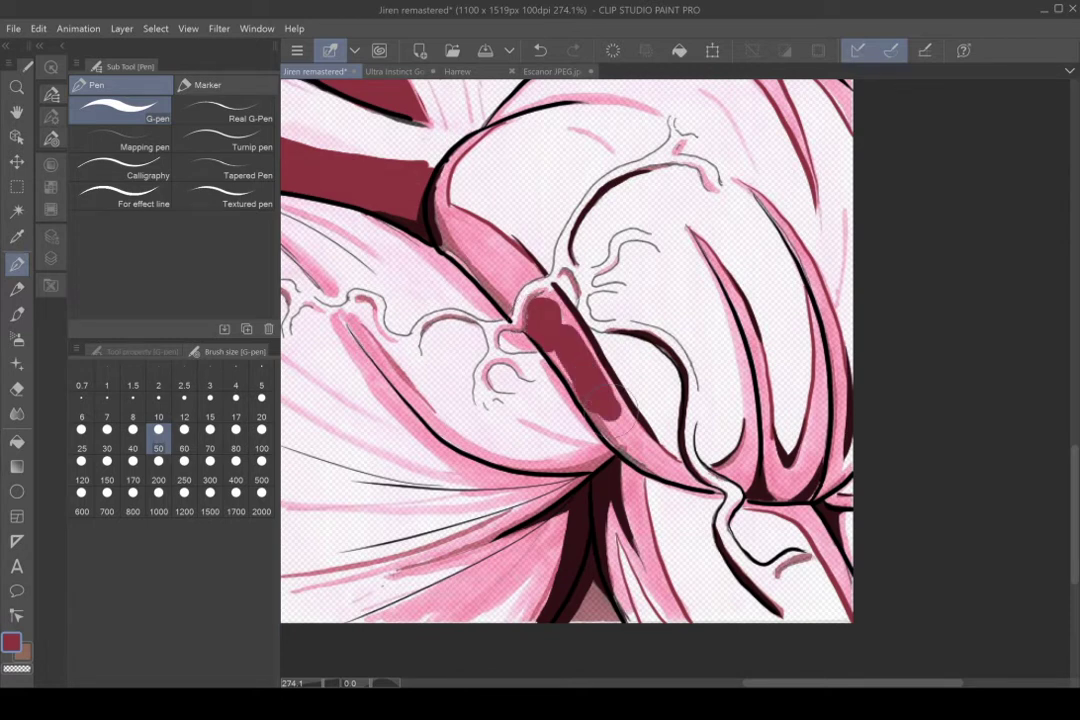
pyautogui.moveTo(548, 335); pyautogui.dragTo(618, 422)
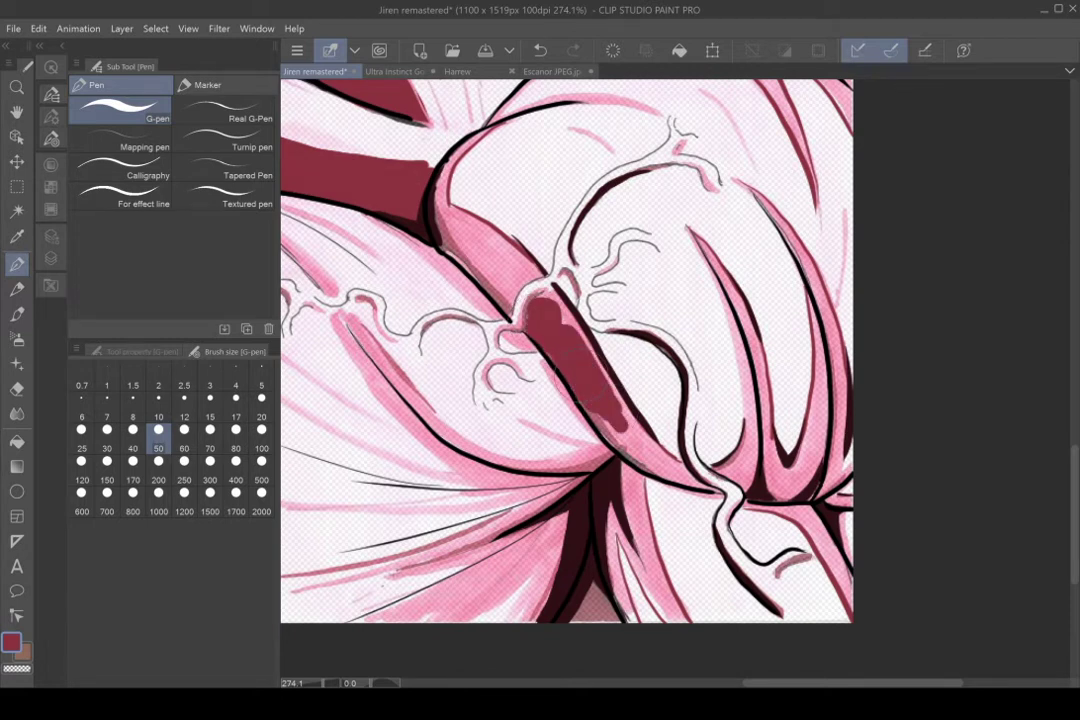
pyautogui.moveTo(584, 375); pyautogui.dragTo(626, 437)
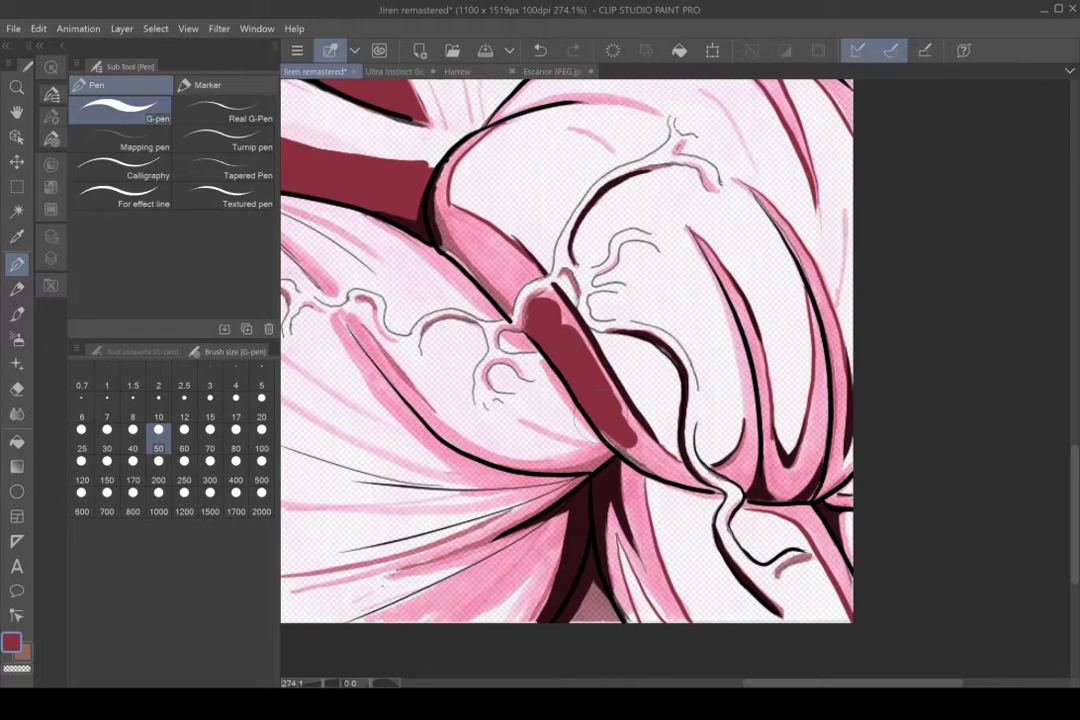
pyautogui.moveTo(550, 330)
pyautogui.mouseDown()
pyautogui.moveTo(680, 475)
pyautogui.moveTo(580, 344)
pyautogui.mouseUp()
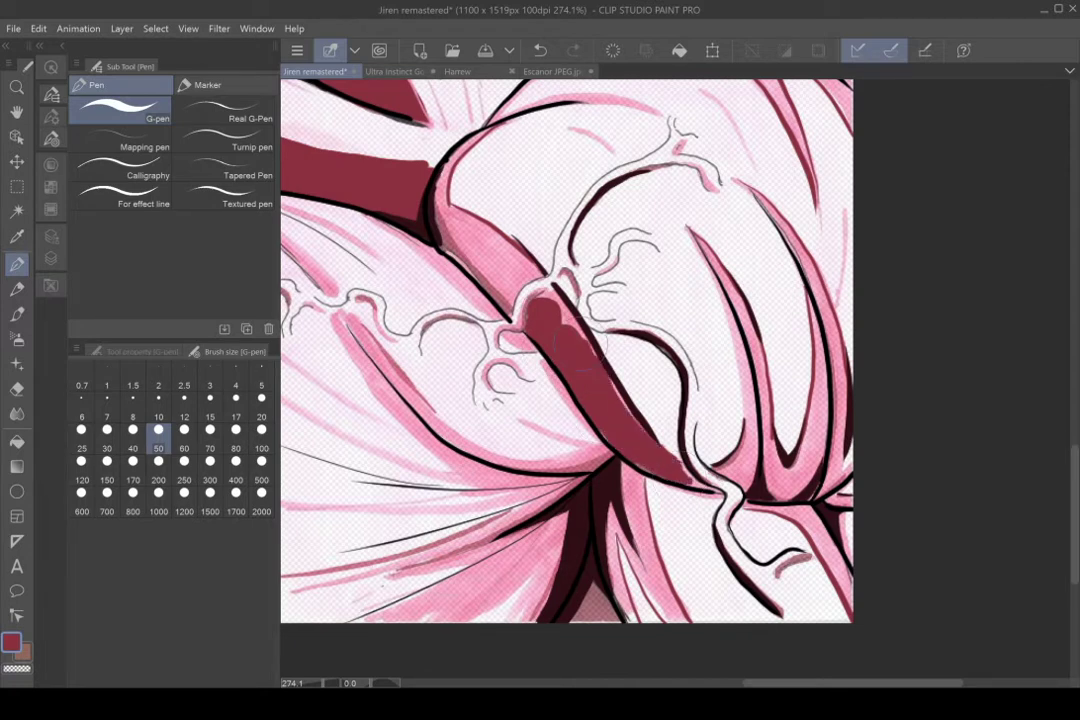
pyautogui.moveTo(519, 281)
pyautogui.mouseDown()
pyautogui.moveTo(438, 210)
pyautogui.moveTo(697, 349)
pyautogui.moveTo(627, 396)
pyautogui.moveTo(524, 431)
pyautogui.moveTo(475, 432)
pyautogui.mouseUp()
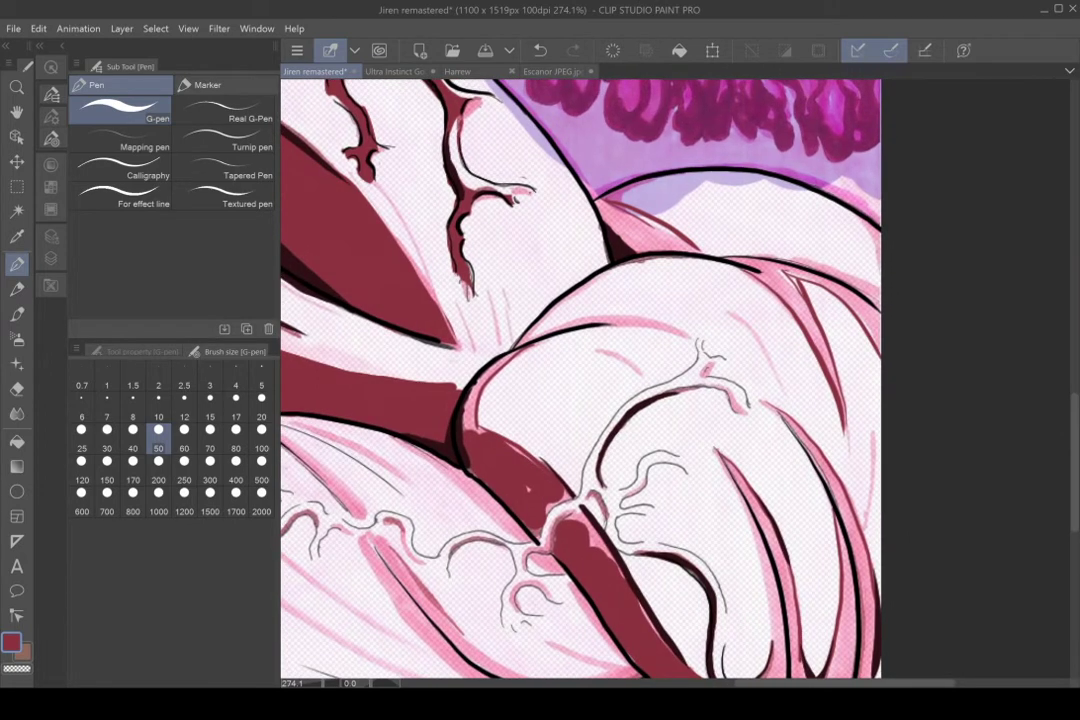
# Fill the shadow behind the shoulder and the outlined creases running down the deltoid with dark red
pyautogui.moveTo(630, 236)
pyautogui.mouseDown()
pyautogui.moveTo(654, 217)
pyautogui.moveTo(619, 215)
pyautogui.moveTo(668, 238)
pyautogui.moveTo(641, 255)
pyautogui.moveTo(678, 240)
pyautogui.moveTo(648, 205)
pyautogui.mouseUp()
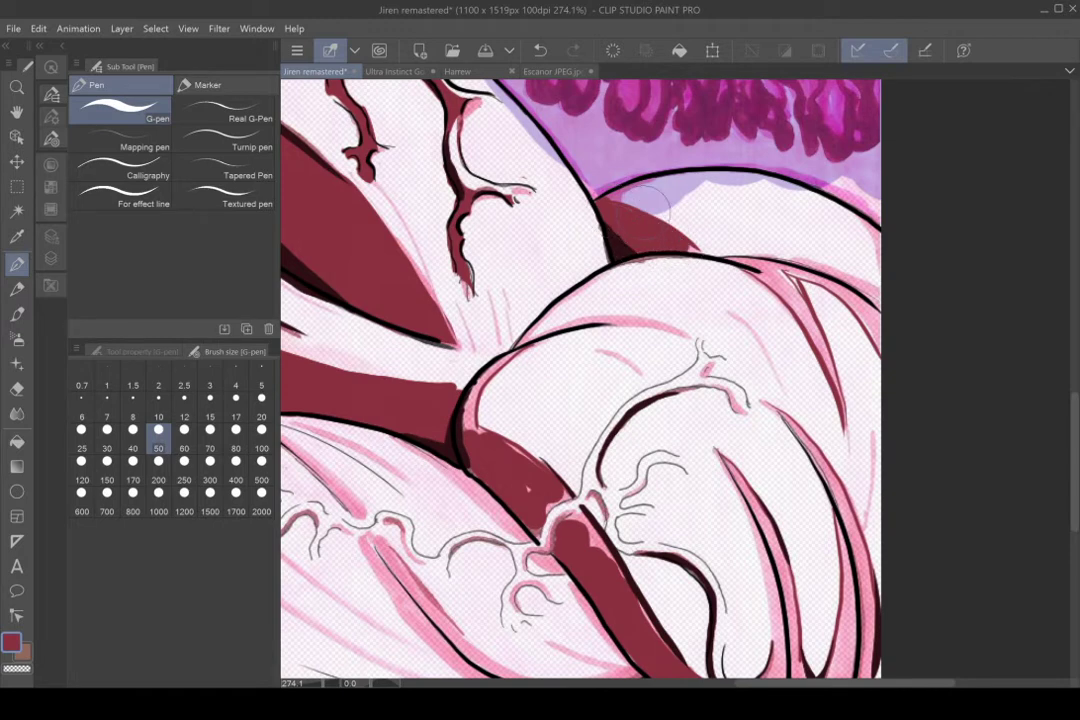
pyautogui.moveTo(780, 280)
pyautogui.mouseDown()
pyautogui.moveTo(818, 340)
pyautogui.moveTo(733, 157)
pyautogui.mouseUp()
pyautogui.moveTo(712, 492)
pyautogui.mouseDown()
pyautogui.moveTo(728, 528)
pyautogui.moveTo(752, 498)
pyautogui.moveTo(768, 418)
pyautogui.mouseUp()
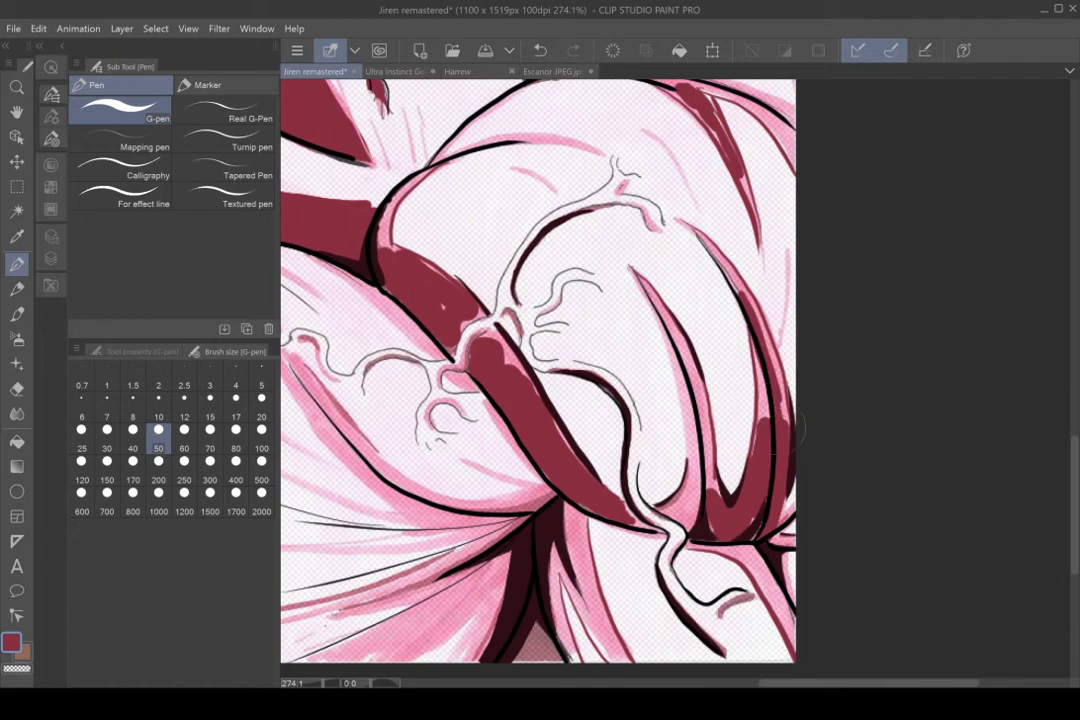
pyautogui.moveTo(754, 345); pyautogui.dragTo(764, 445)
pyautogui.moveTo(687, 488)
pyautogui.mouseDown()
pyautogui.moveTo(691, 511)
pyautogui.moveTo(673, 505)
pyautogui.moveTo(683, 516)
pyautogui.moveTo(678, 503)
pyautogui.moveTo(693, 493)
pyautogui.moveTo(698, 520)
pyautogui.moveTo(692, 460)
pyautogui.mouseUp()
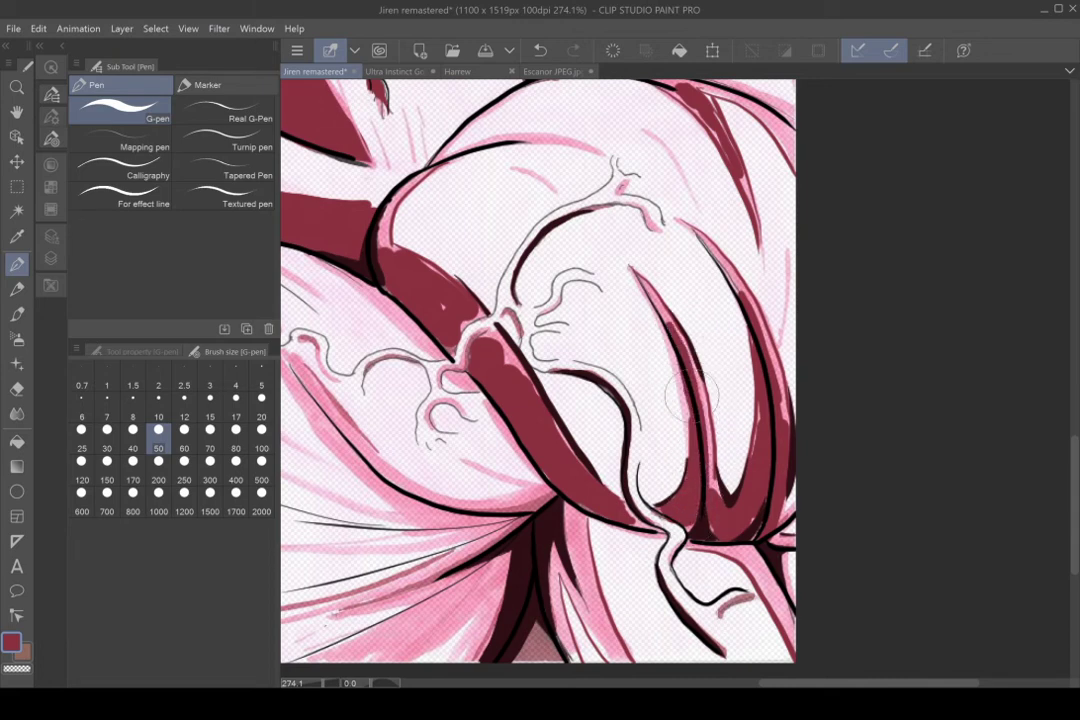
# Fill the outlined shadow on the upper arm just below the armpit with dark red, undoing a stray stroke
pyautogui.moveTo(650, 430); pyautogui.dragTo(589, 310)
pyautogui.moveTo(516, 408)
pyautogui.mouseDown()
pyautogui.moveTo(566, 549)
pyautogui.moveTo(518, 392)
pyautogui.mouseUp()
pyautogui.click(541, 50)
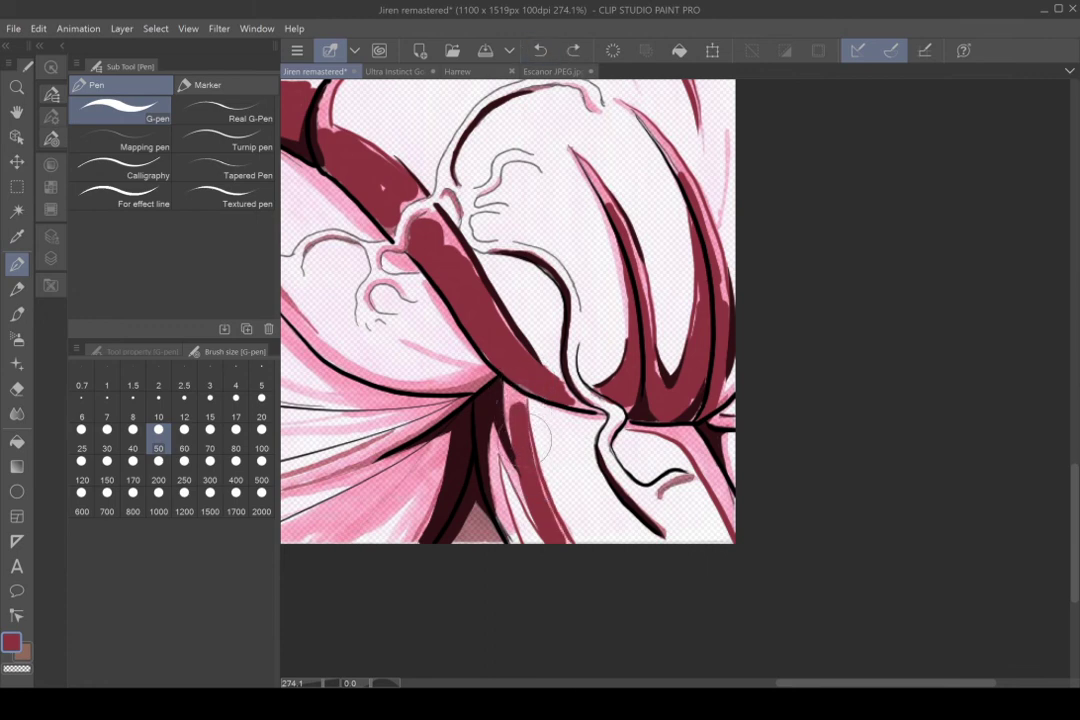
pyautogui.moveTo(515, 462); pyautogui.dragTo(538, 540)
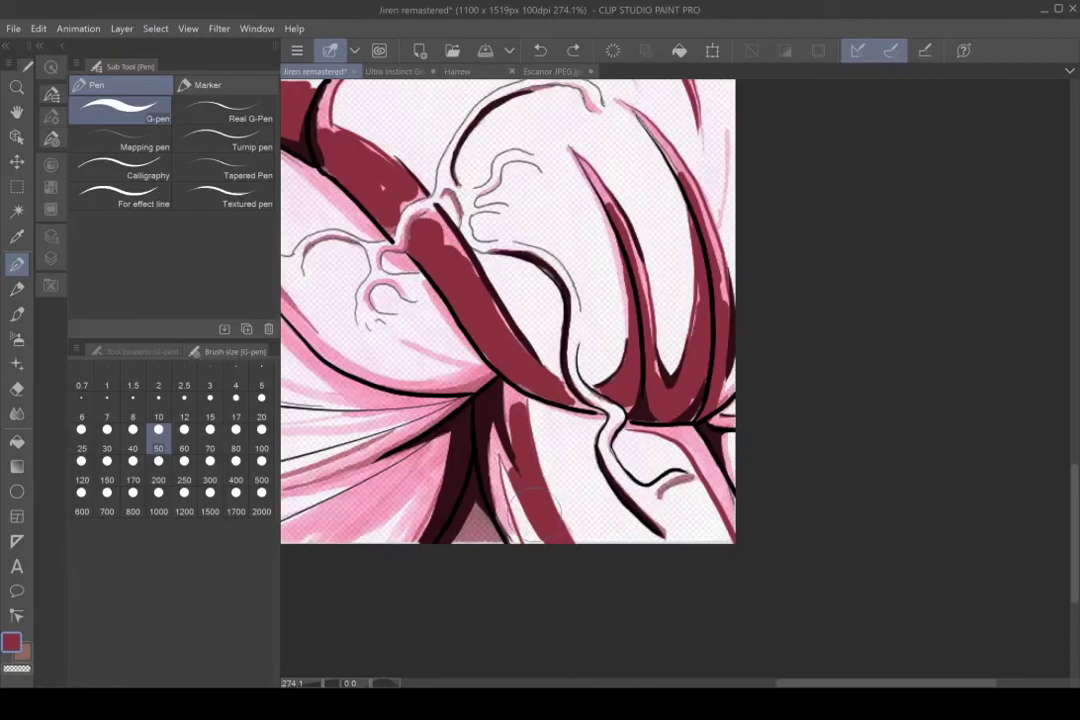